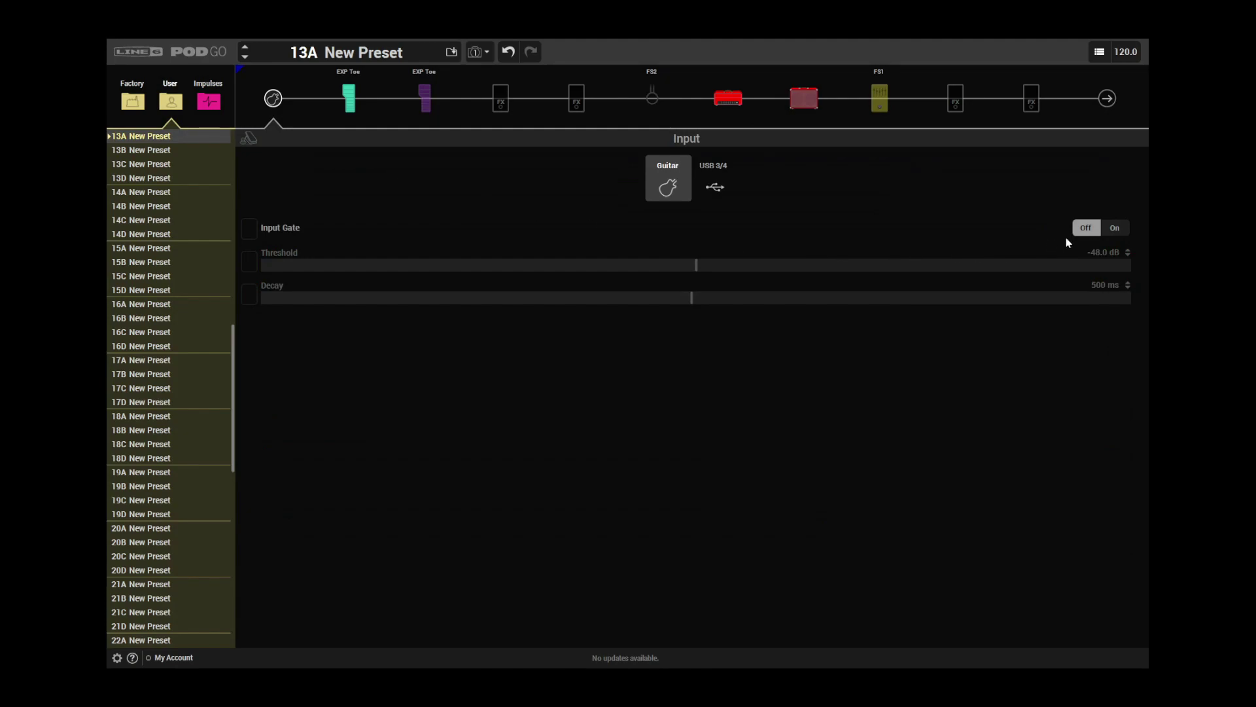
- Turn on the input gate for the guitar input and lower its threshold
left_click(1113, 228)
left_click_drag(700, 265, 591, 280)
- Set the Brit Plexi Jump amp to Bright Drive 6.0, Normal Drive 10.0, Bass 5.0, Mid 10.0 and Treble 5.0
left_click(721, 101)
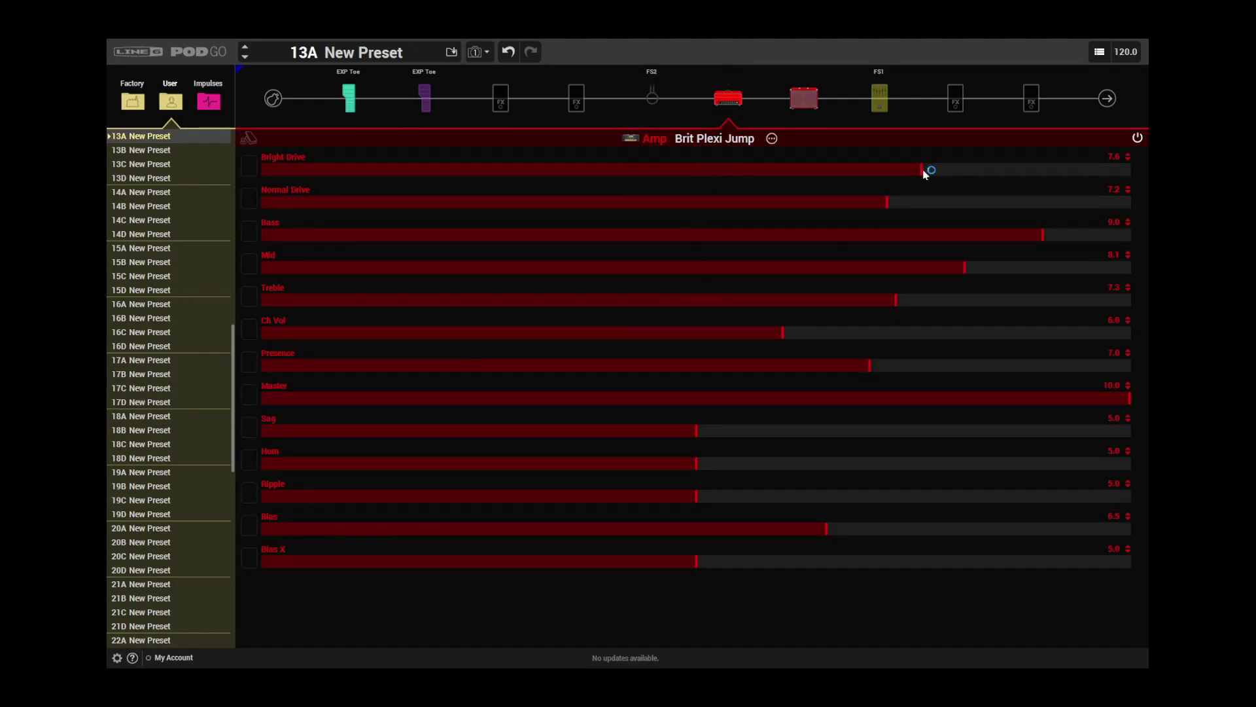
left_click_drag(923, 170, 786, 195)
left_click_drag(882, 204, 970, 209)
left_click_drag(964, 267, 1139, 264)
left_click_drag(723, 238, 708, 244)
left_click_drag(895, 305, 698, 335)
scroll(842, 337, "up", 10)
scroll(842, 337, "down", 4)
scroll(844, 338, "down", 1)
- Add a Valve Driver distortion in the second empty effect block, with Gain 6.0, Bass 4.0, Treble 3.0 and Level 4.0
left_click(575, 104)
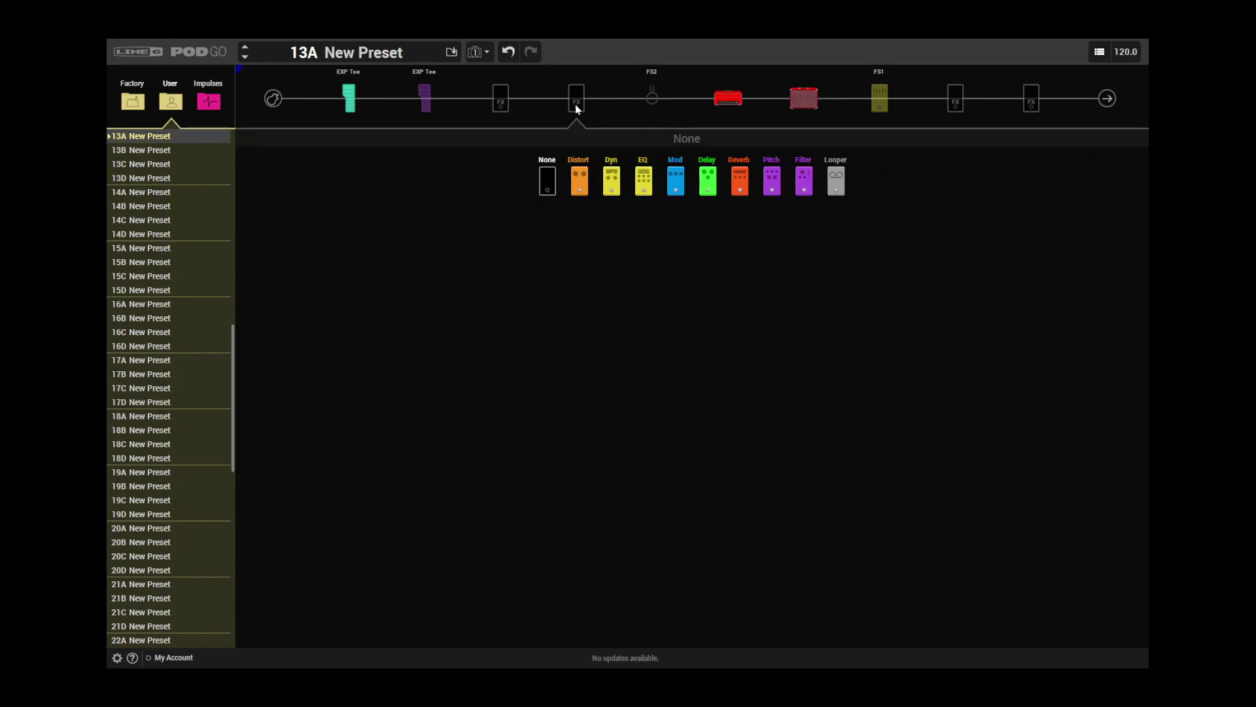
left_click(579, 190)
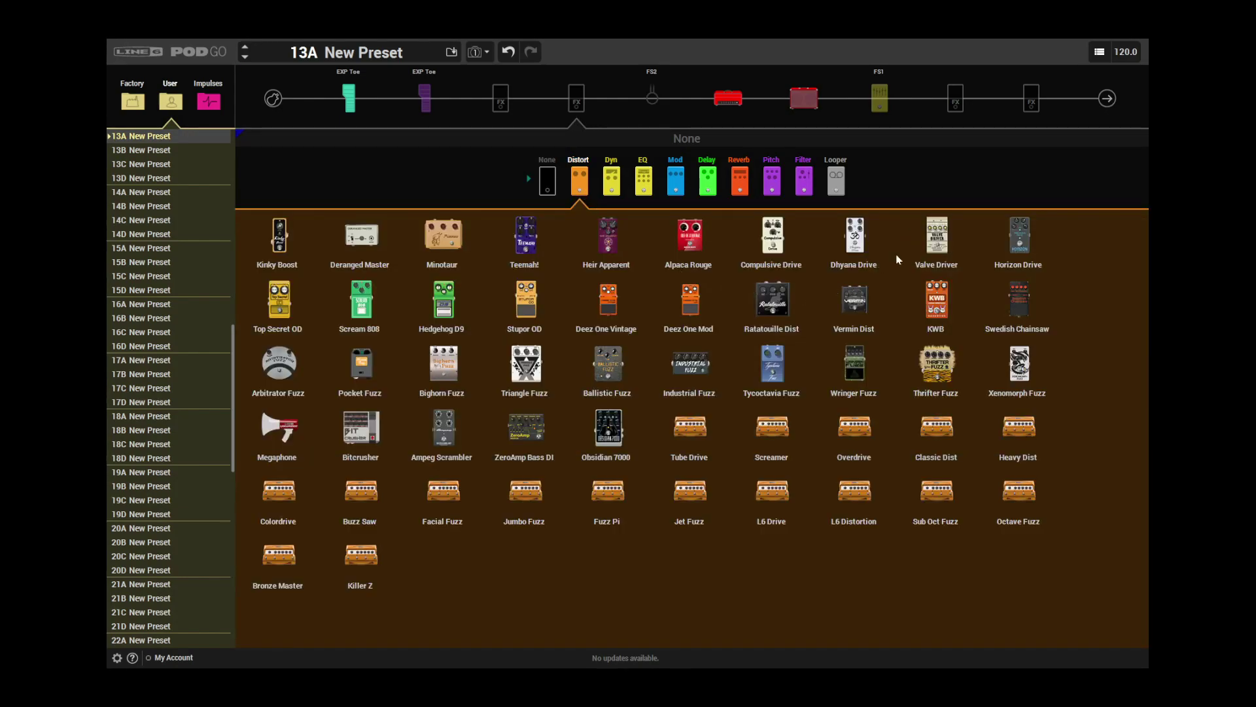
left_click(935, 242)
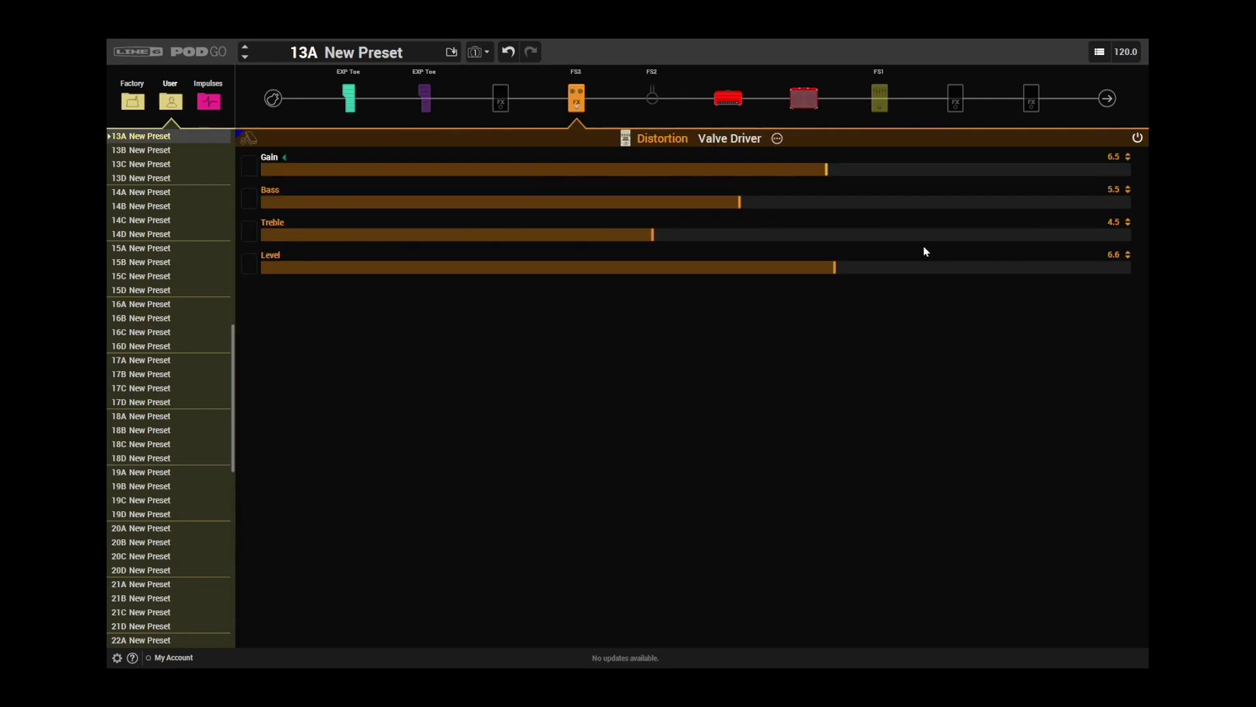
left_click_drag(787, 185, 528, 249)
left_click_drag(831, 272, 617, 299)
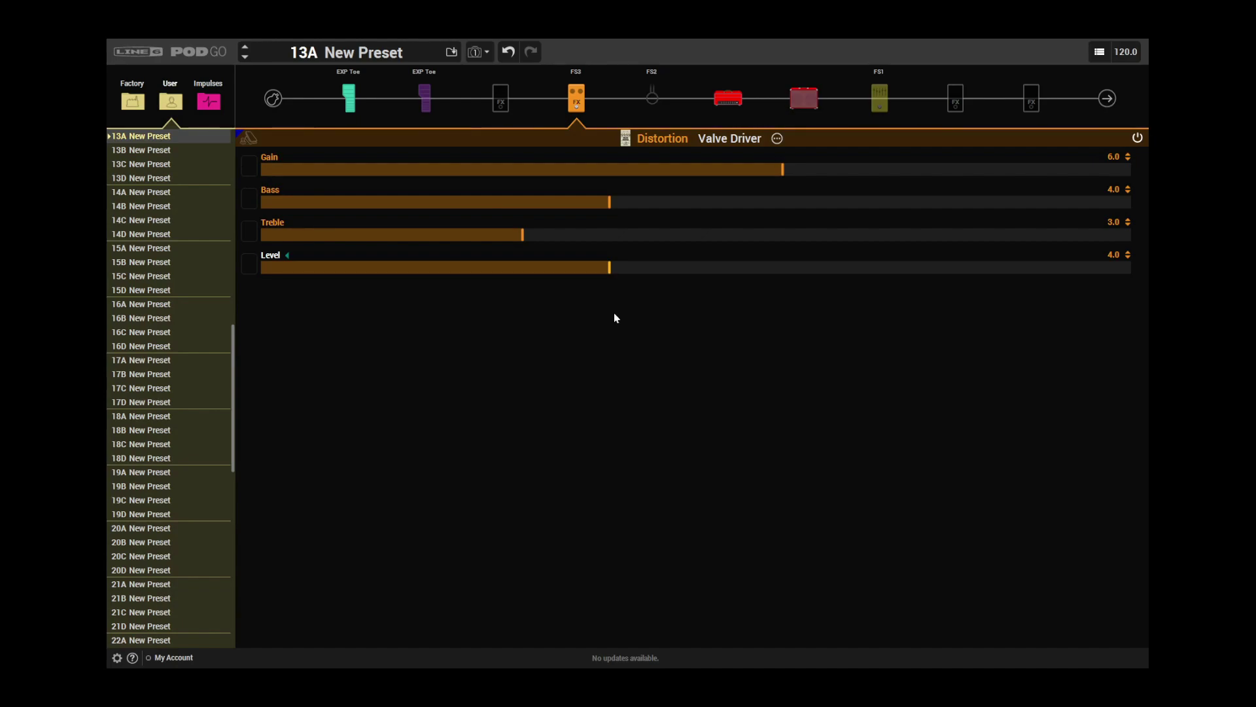
- Raise the high cut of the 4x12 Greenback 25 cab and adjust its low cut
mouse_move(805, 121)
left_click(739, 106)
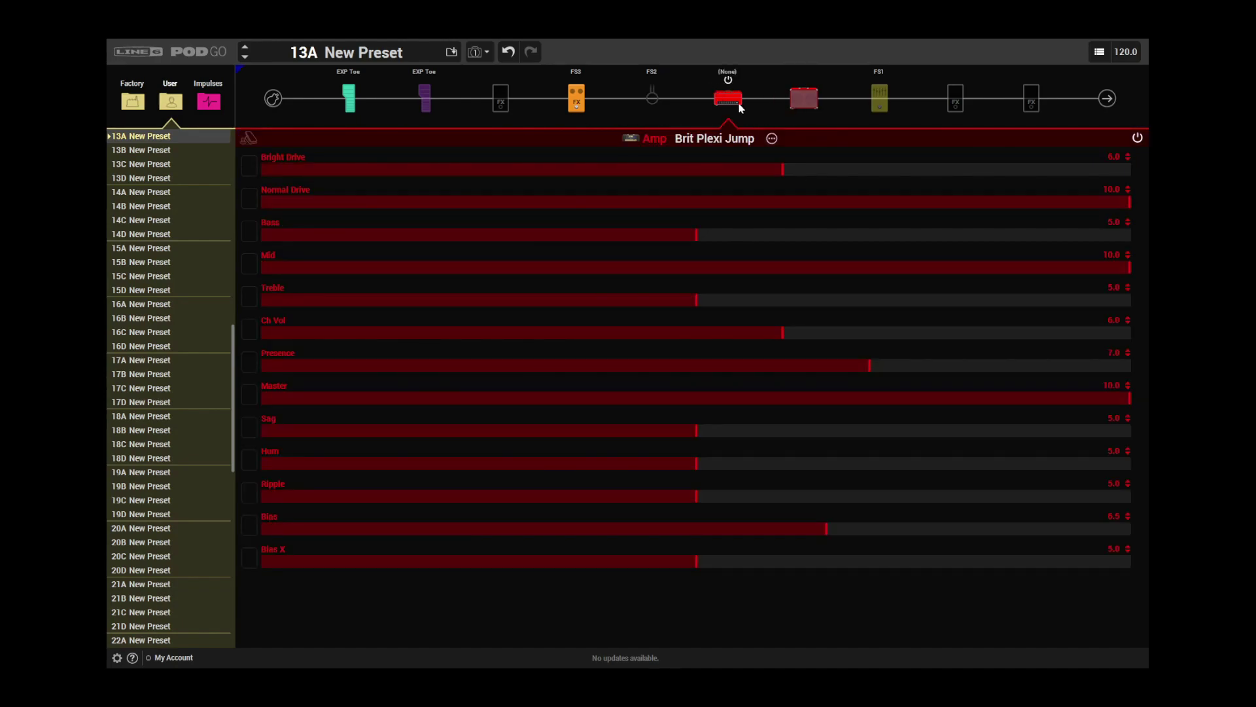
left_click(802, 99)
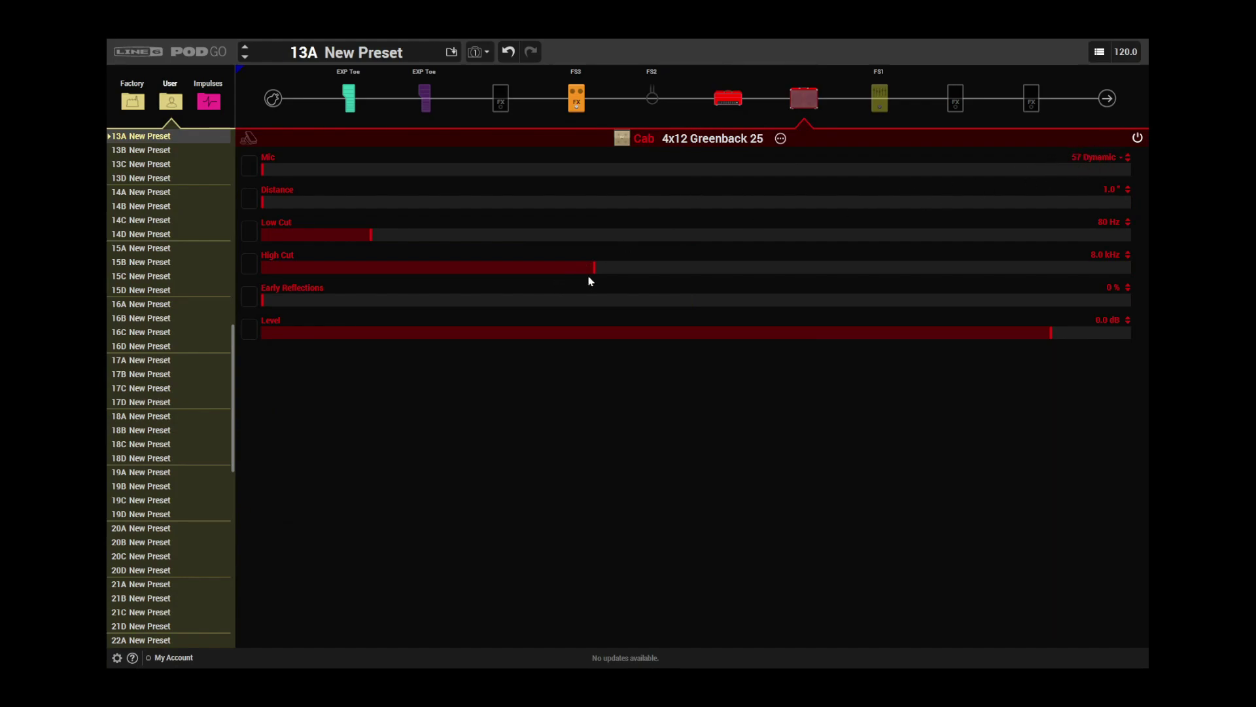
left_click_drag(593, 269, 639, 276)
left_click(378, 237)
- Add a Transistor Tape delay in the first empty block after the cab, with Time 450 ms, Feedback 30% and Mix 30%
mouse_move(350, 82)
left_click(954, 98)
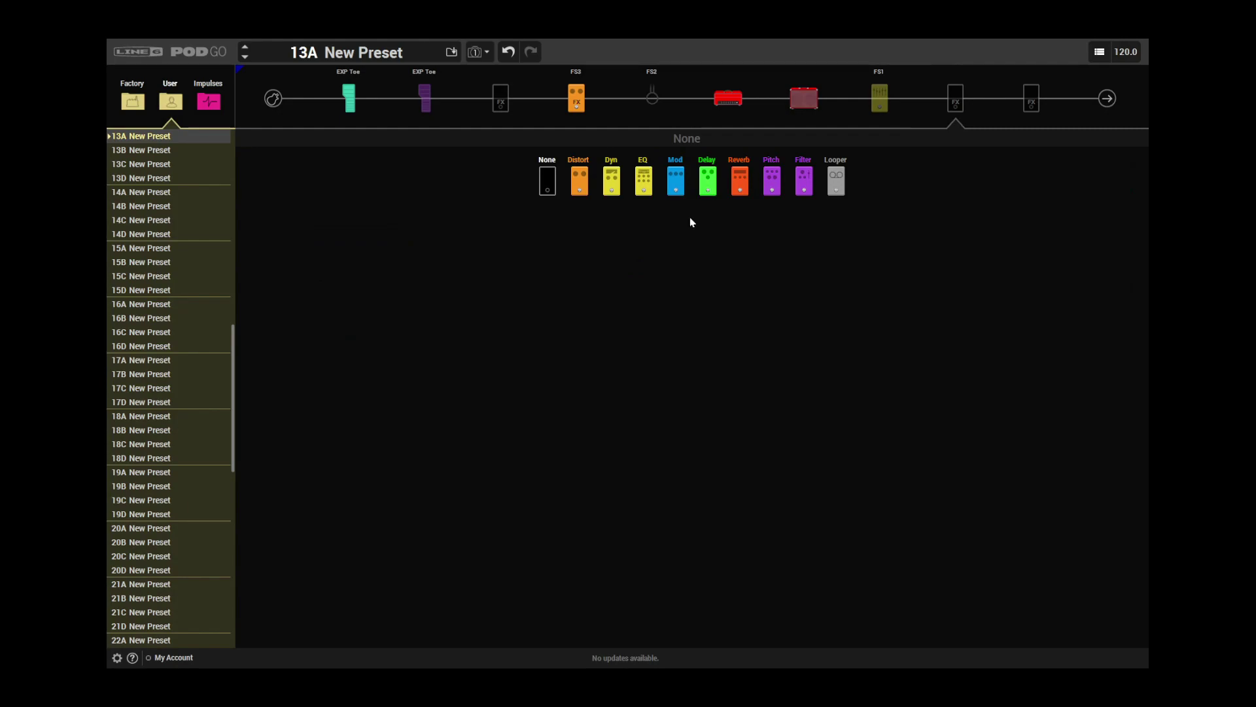
left_click(709, 186)
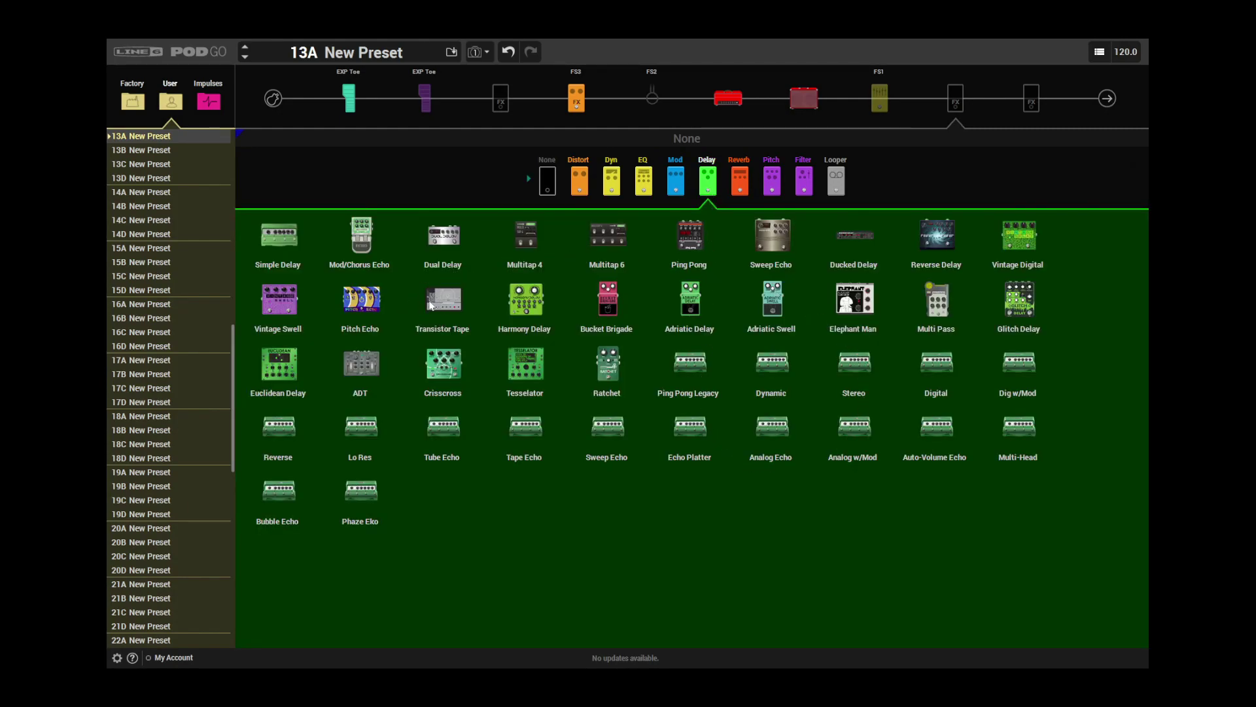
left_click(448, 310)
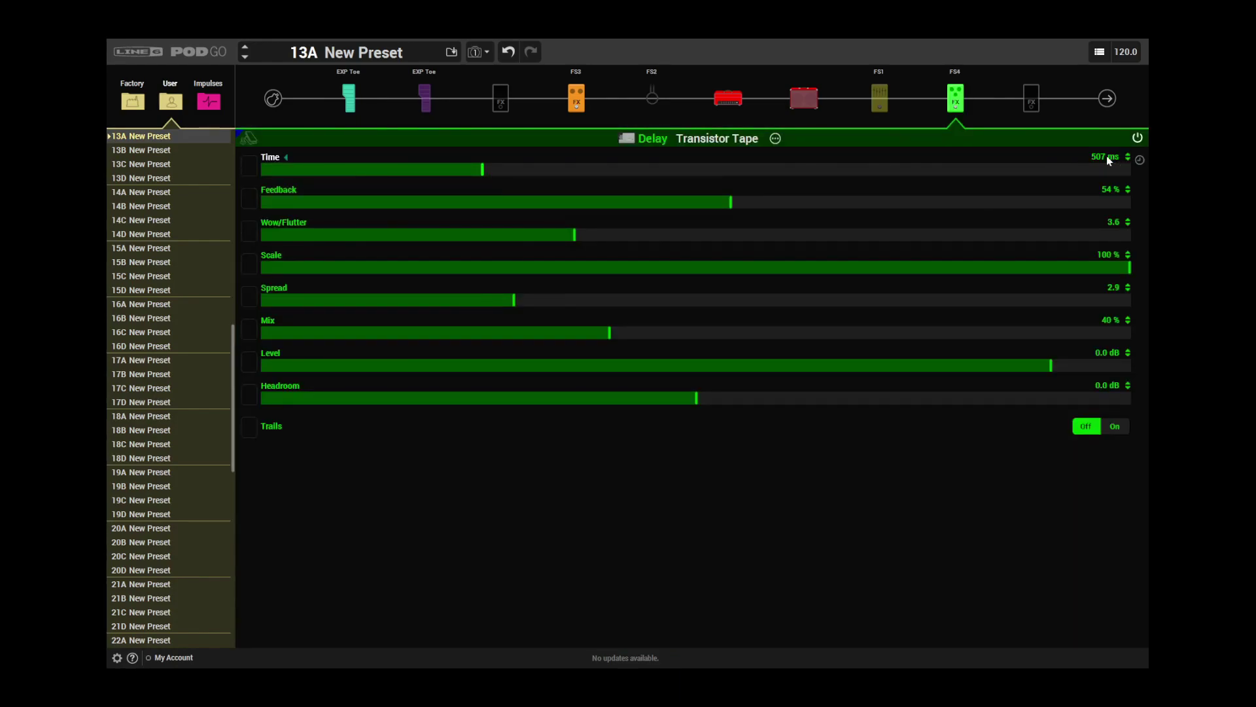
type("450")
key("Return")
left_click_drag(543, 204, 523, 210)
left_click_drag(608, 337, 575, 338)
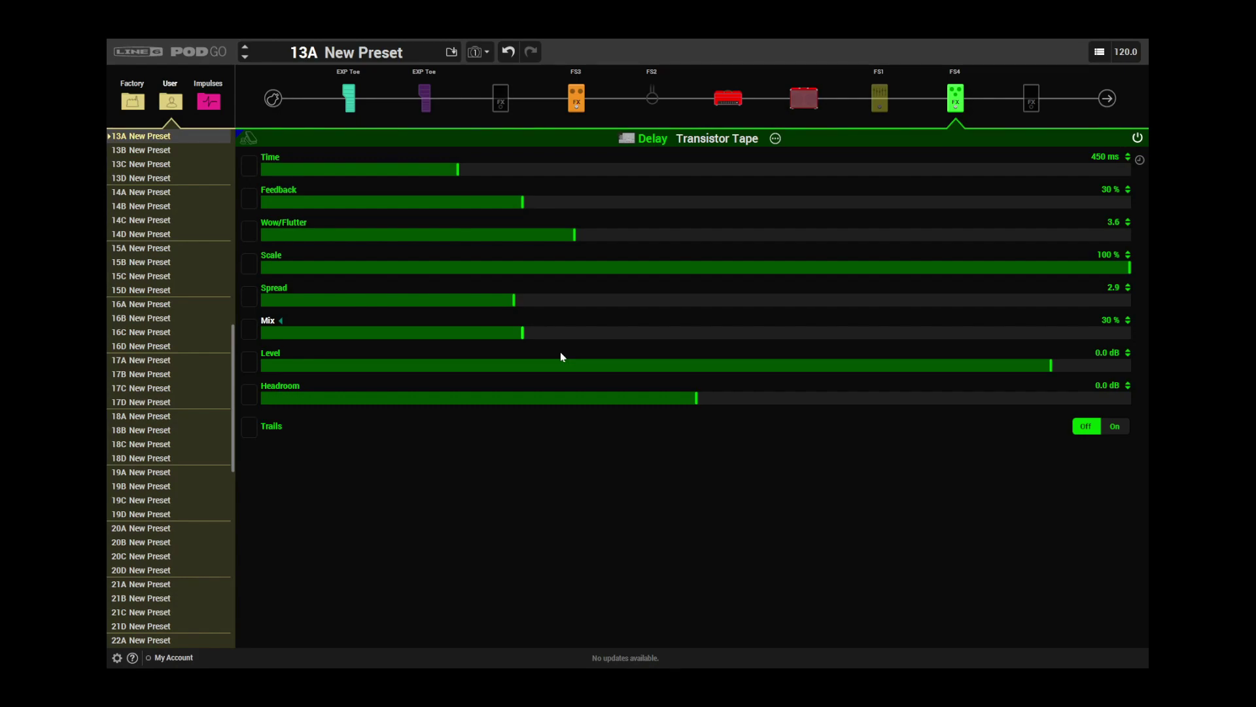
- Add a Plate reverb in the last effect block, with Predelay 70 ms, Low Cut 130 Hz and Mix 40%
left_click(1027, 105)
left_click(740, 185)
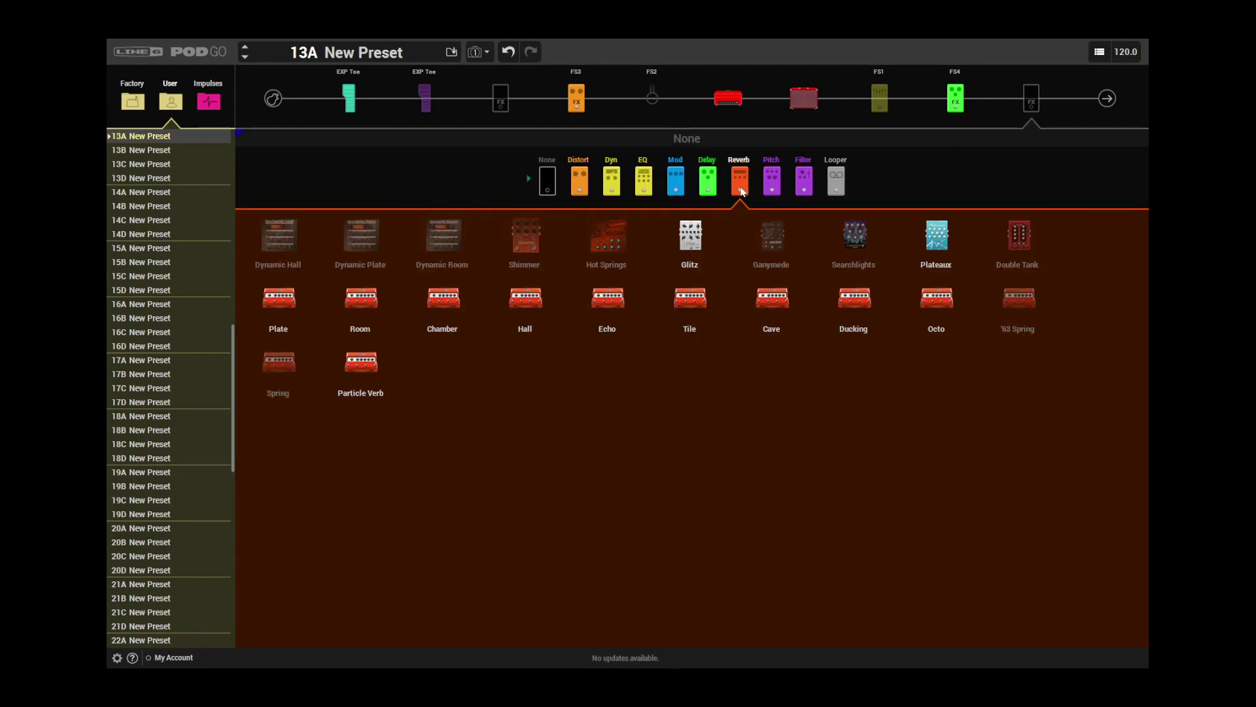
left_click(265, 307)
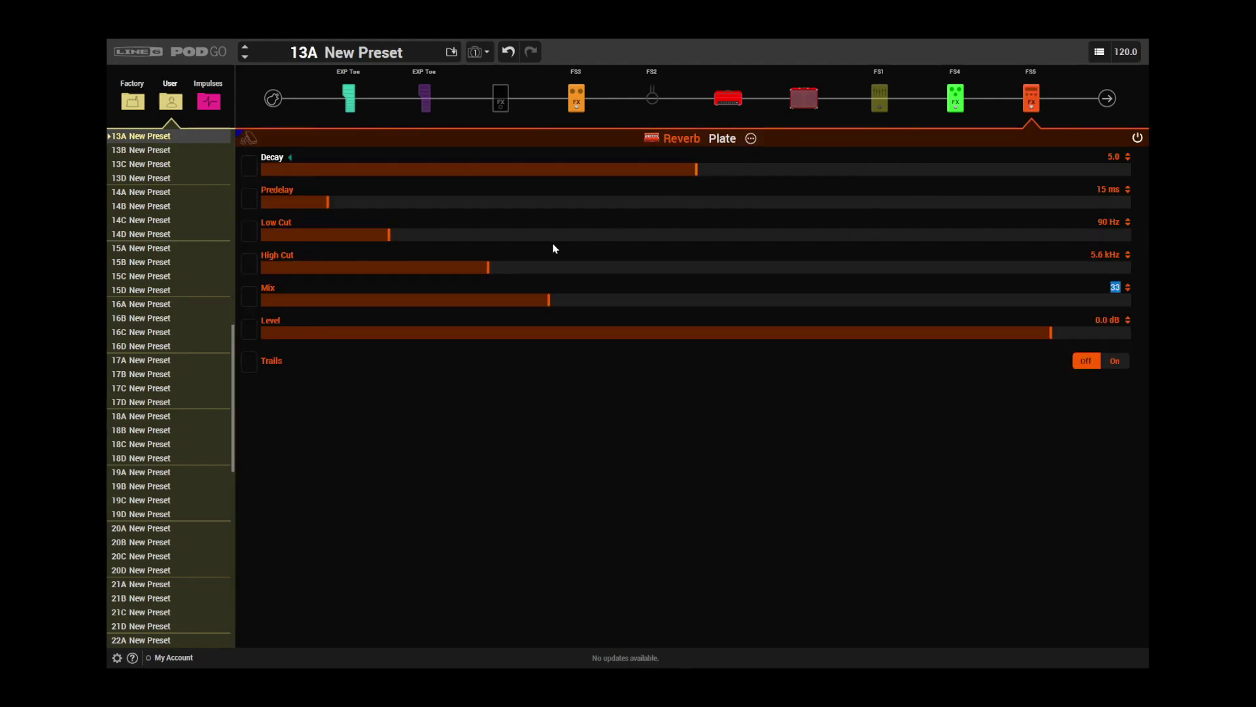
left_click_drag(331, 205, 574, 228)
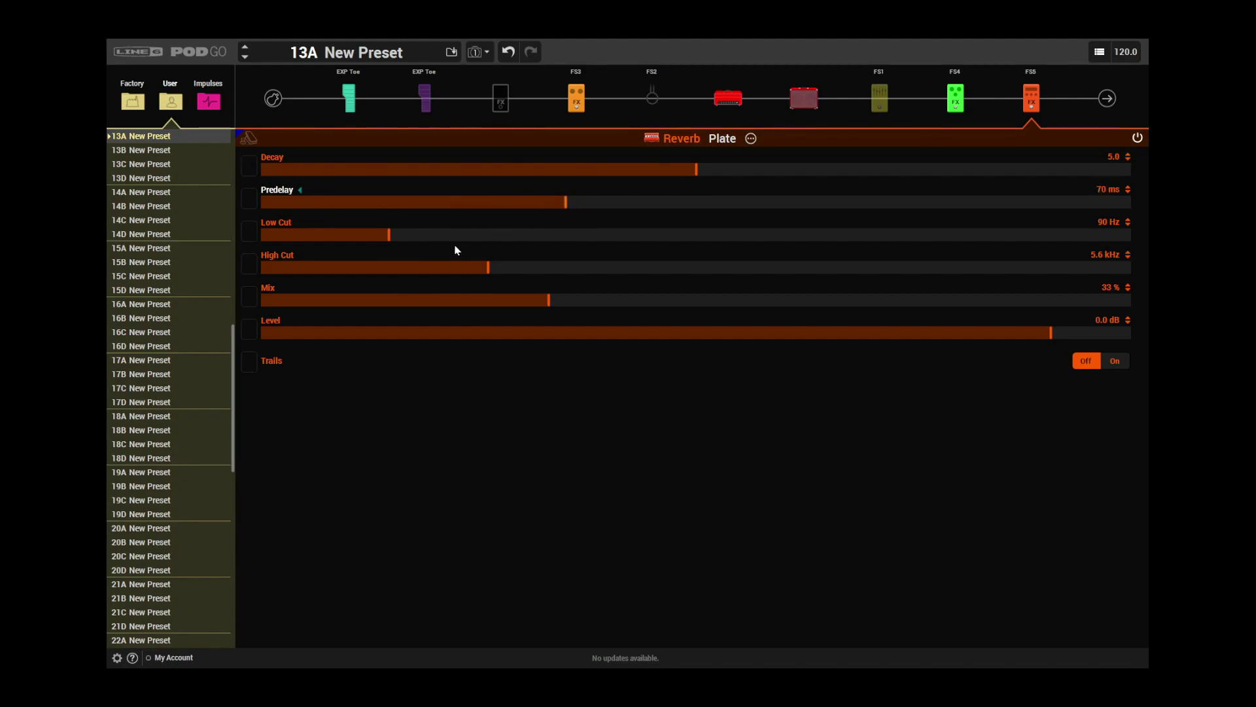
left_click_drag(389, 240, 458, 246)
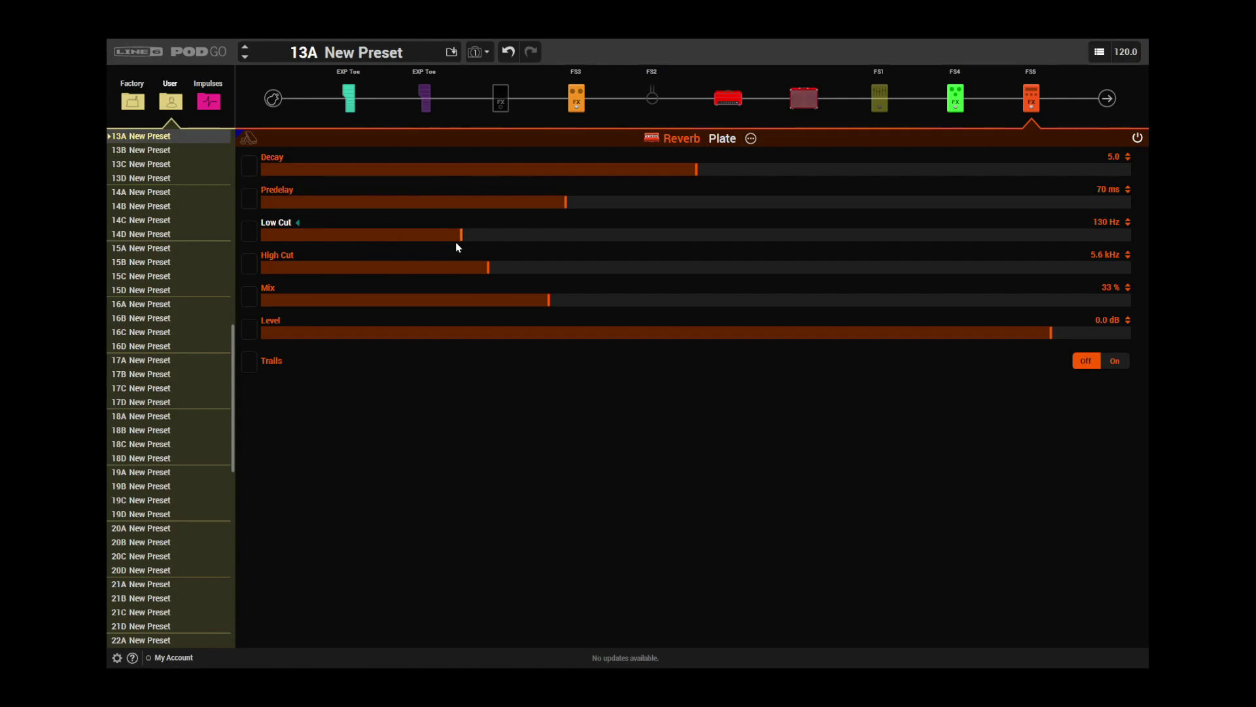
left_click_drag(549, 302, 609, 311)
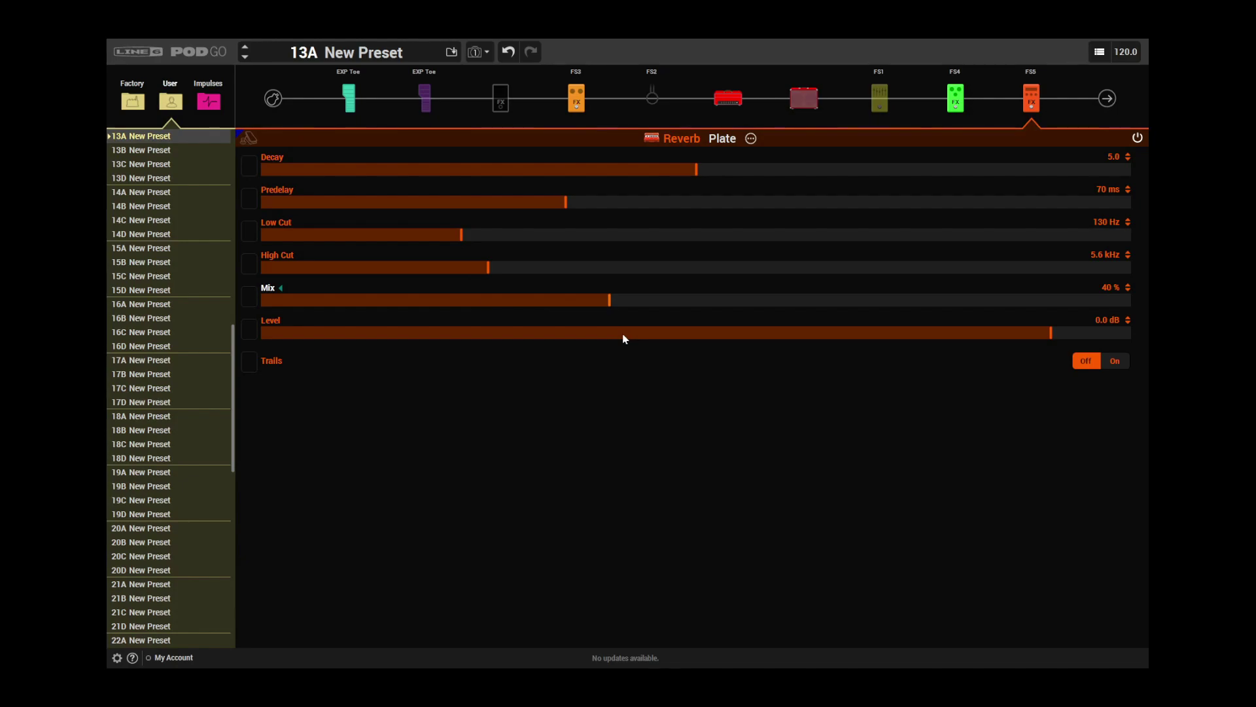